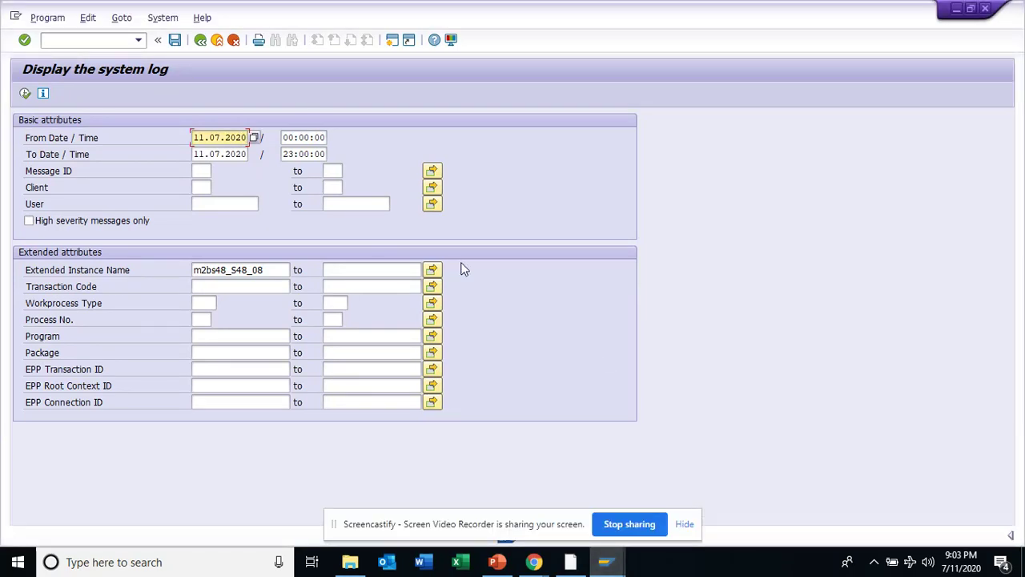
# Open a new session and run SM20, which stops in the ABAP debugger.
pyautogui.click(392, 40)
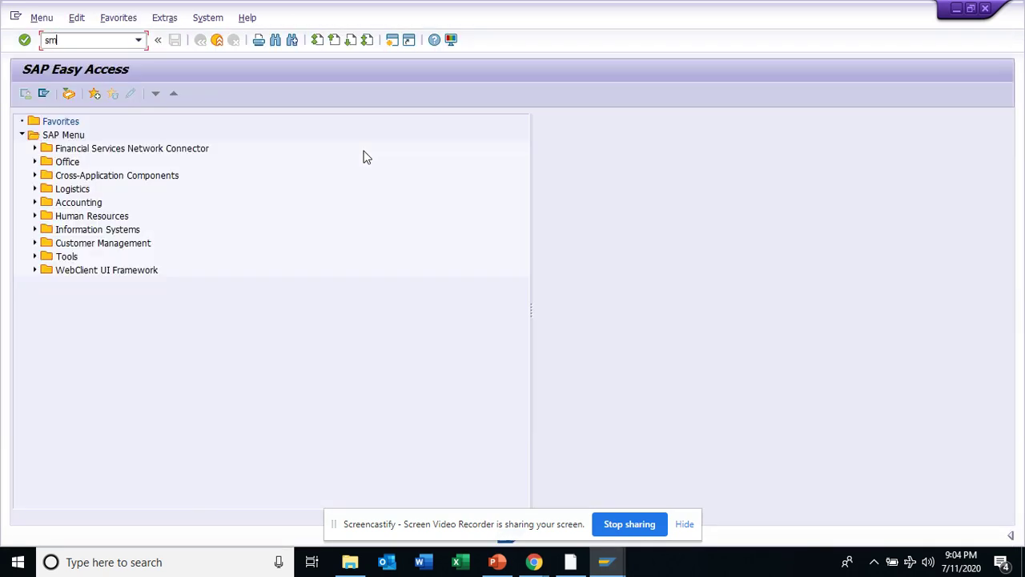
pyautogui.write('sm20')
pyautogui.press('Return')
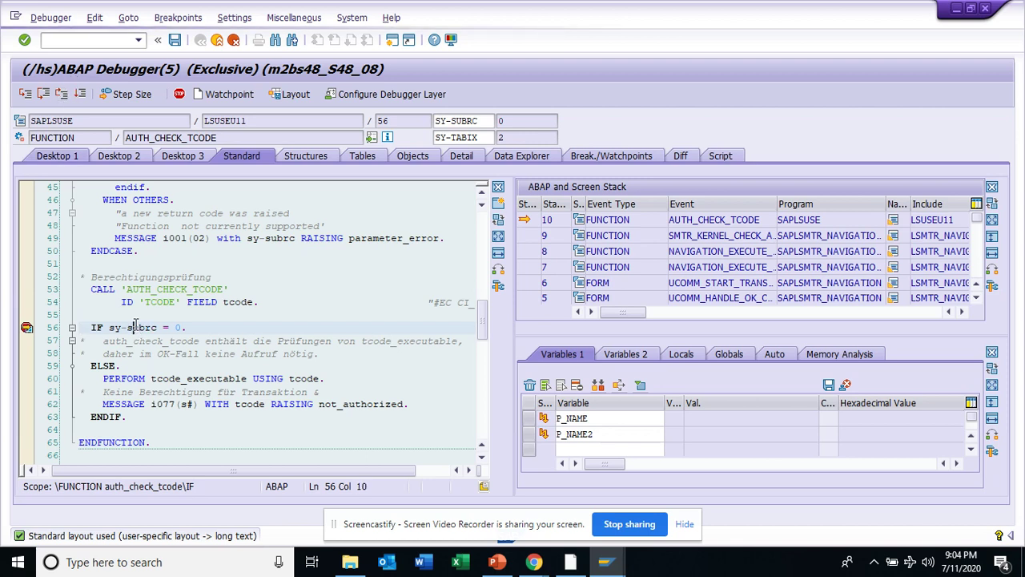
# Continue past the debugger and set the audit period 11.01.2020 00:00:00 to 11.07.2020 23:59:59.
pyautogui.doubleClick(134, 327)
pyautogui.click(80, 94)
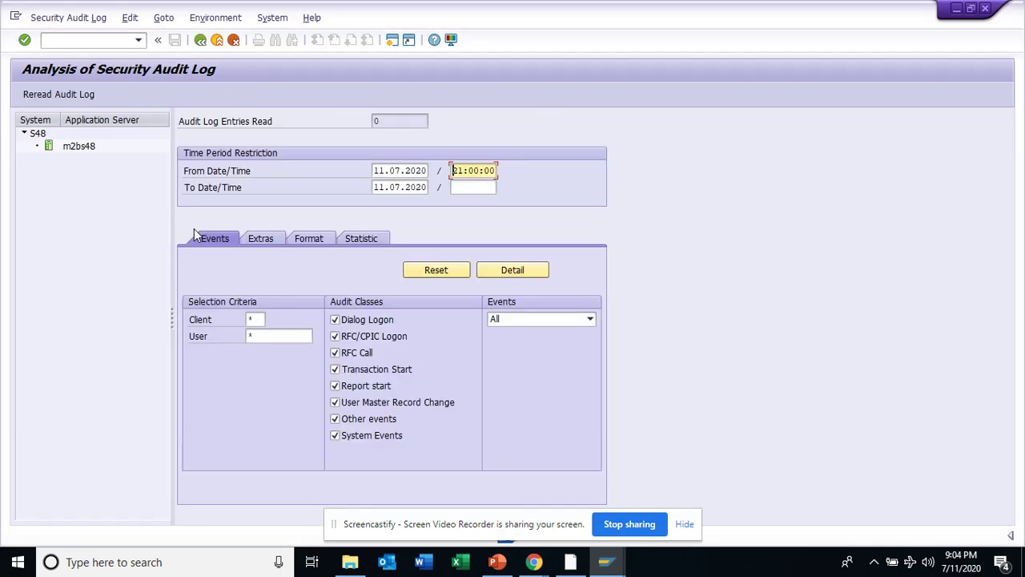
pyautogui.moveTo(387, 172); pyautogui.dragTo(368, 171)
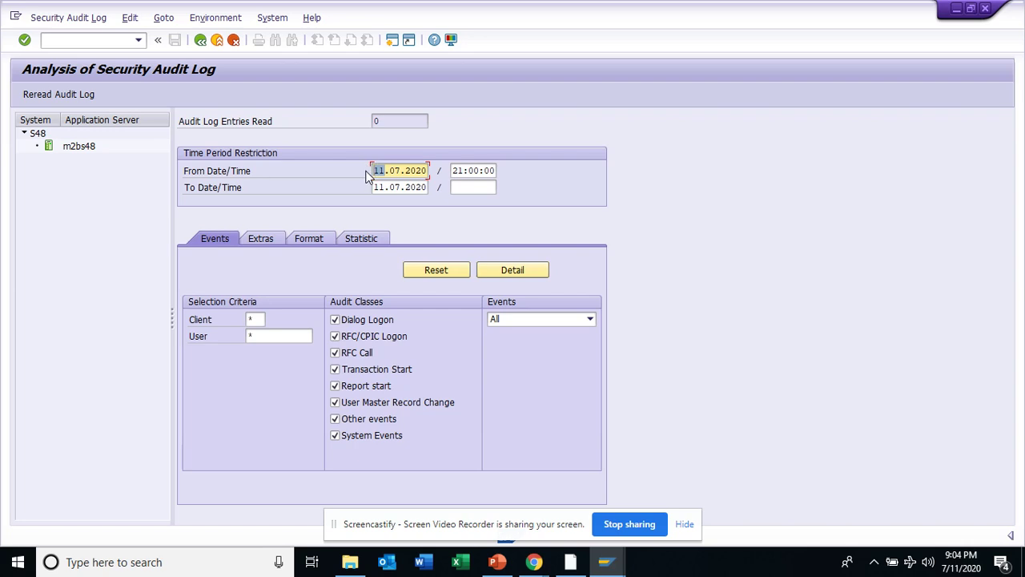
pyautogui.click(396, 171)
pyautogui.click(466, 184)
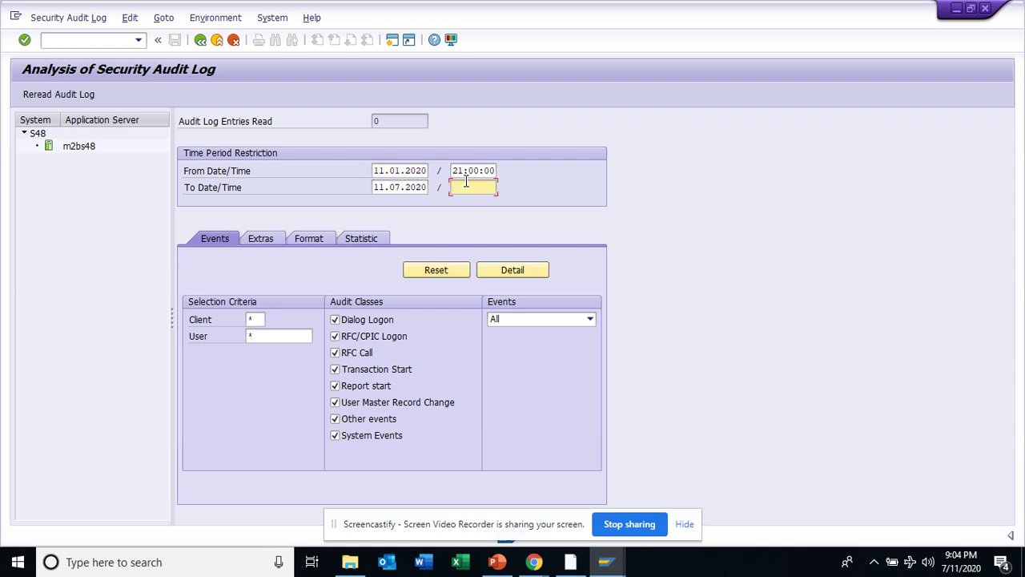
pyautogui.write('23')
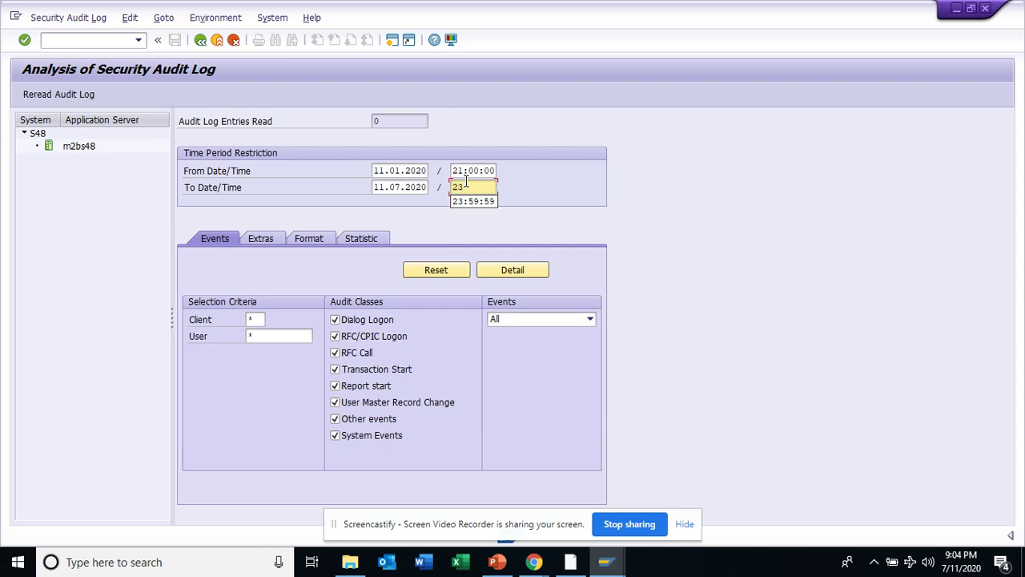
pyautogui.write(':59')
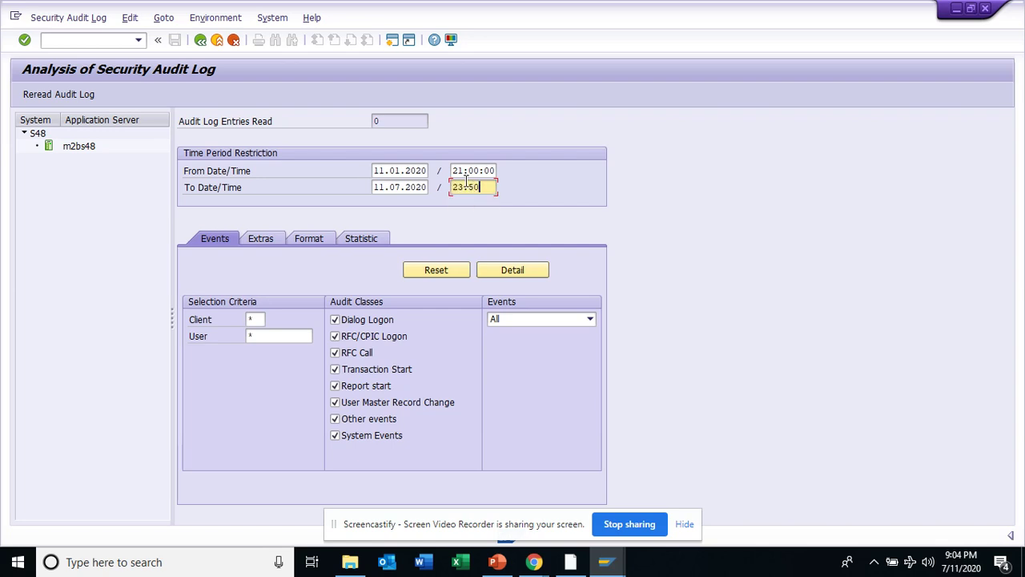
pyautogui.write(':5')
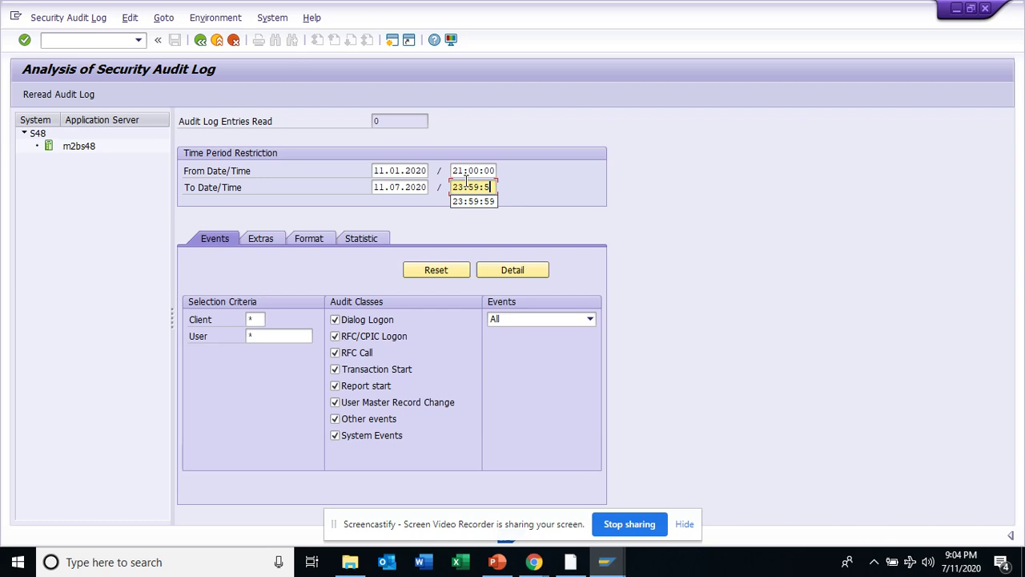
pyautogui.write('9')
pyautogui.moveTo(463, 175); pyautogui.dragTo(435, 174)
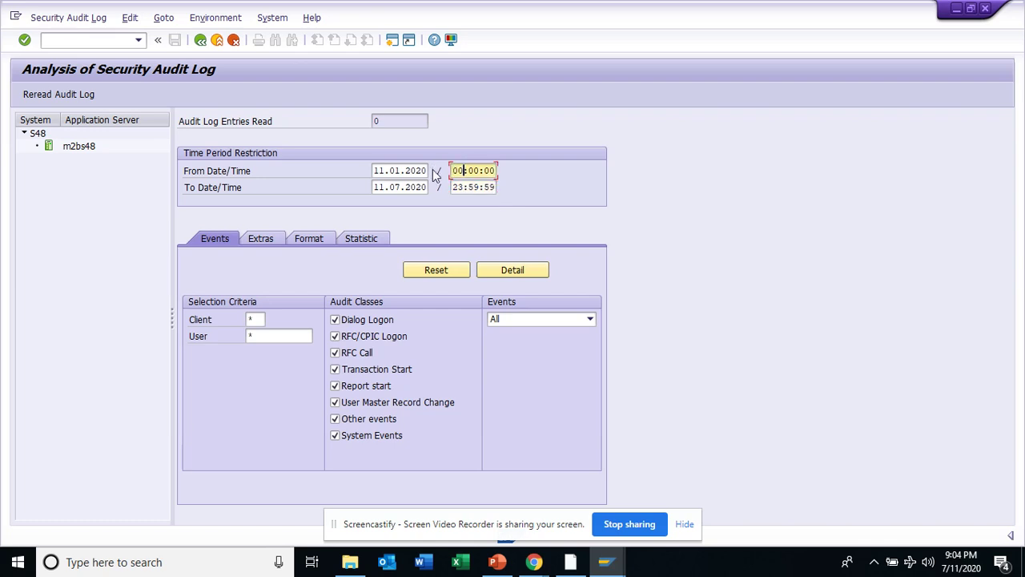
# Reread the audit log and browse the entries, marking RFC/CPIC logon and ARFC_RUN_NOWAIT rows.
pyautogui.click(45, 94)
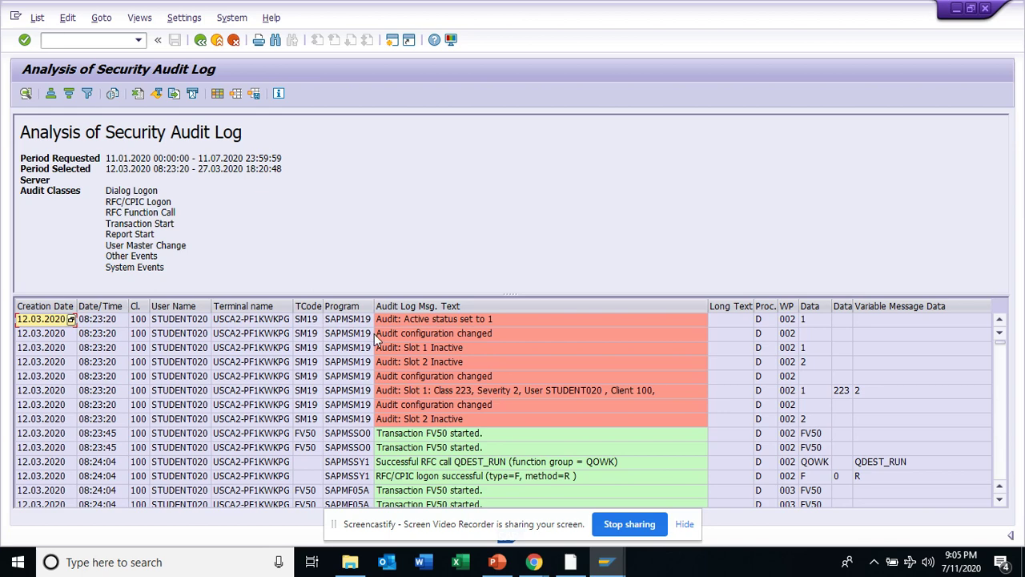
pyautogui.click(508, 398)
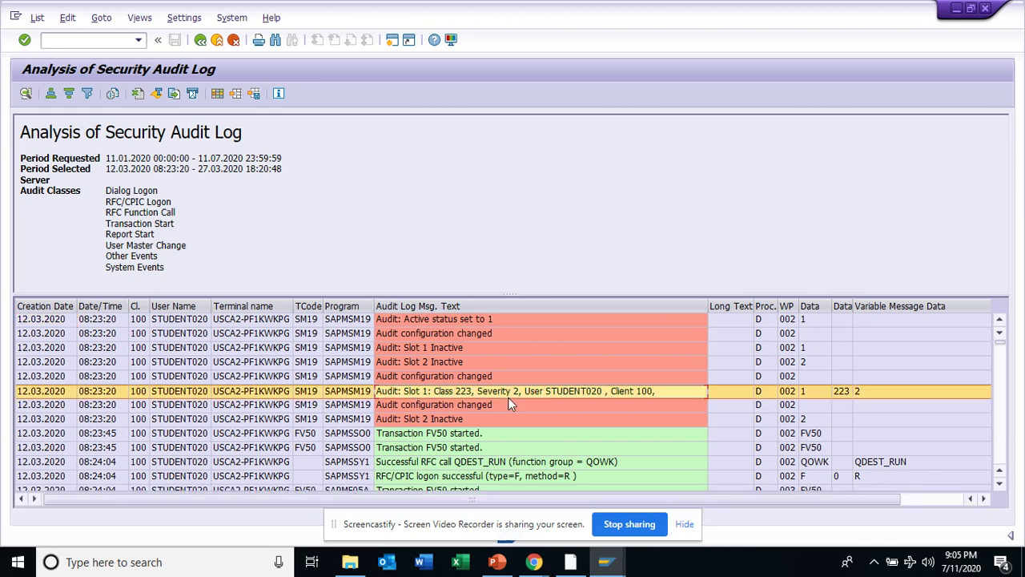
pyautogui.scroll(-4, 511, 404)
pyautogui.scroll(-6, 511, 405)
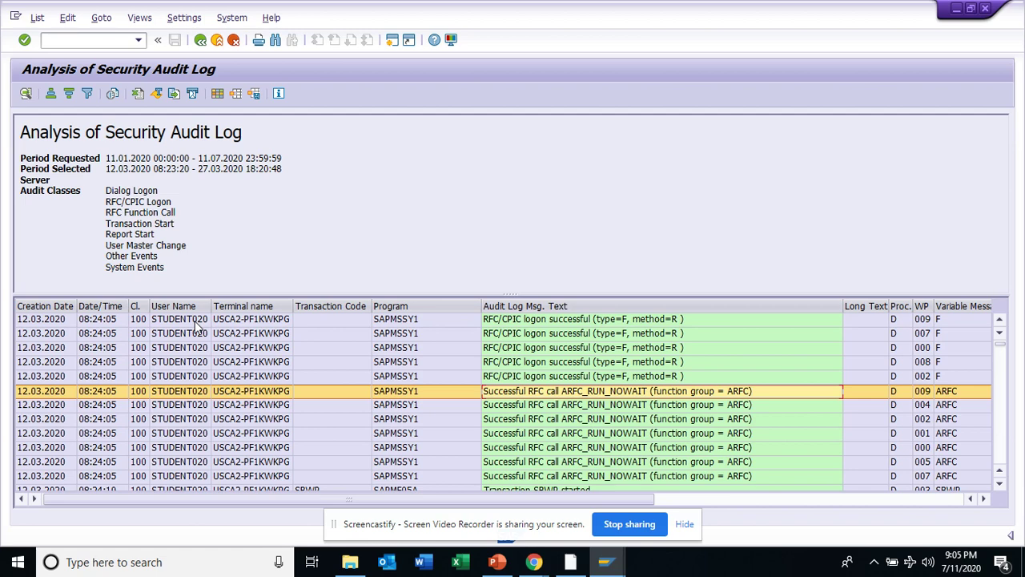
pyautogui.click(261, 328)
pyautogui.click(258, 350)
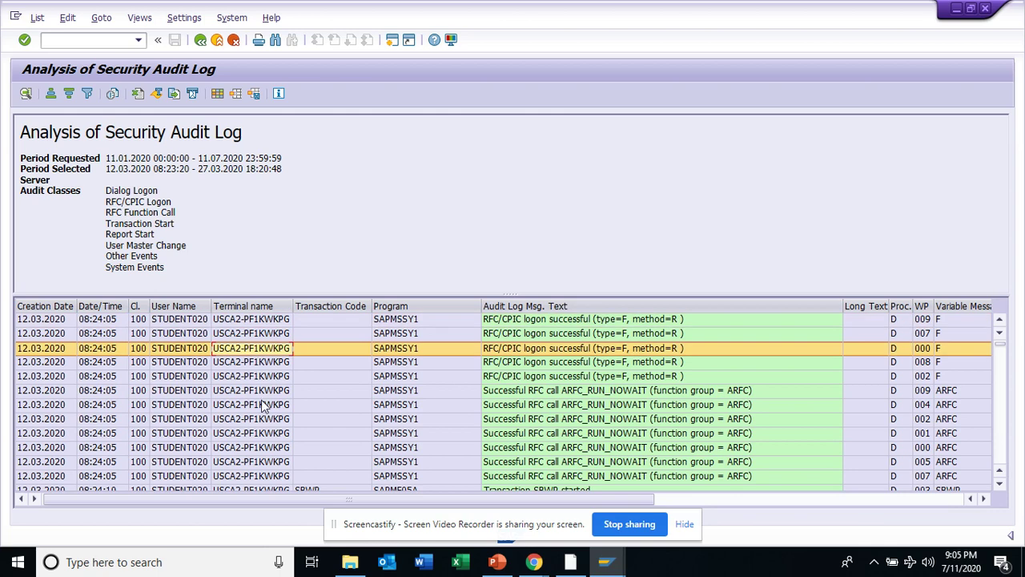
pyautogui.click(263, 405)
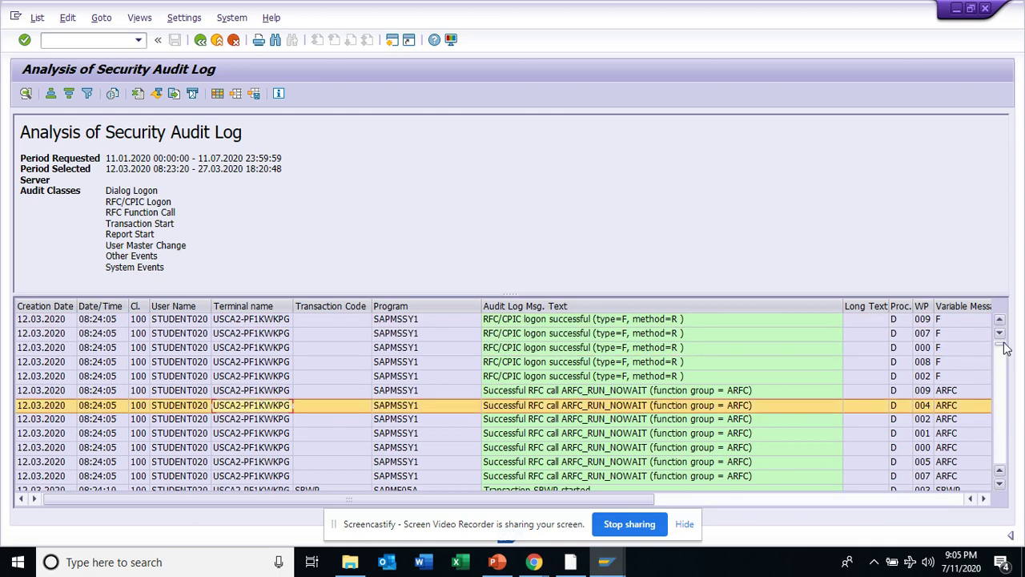
pyautogui.moveTo(1007, 348); pyautogui.dragTo(1001, 429)
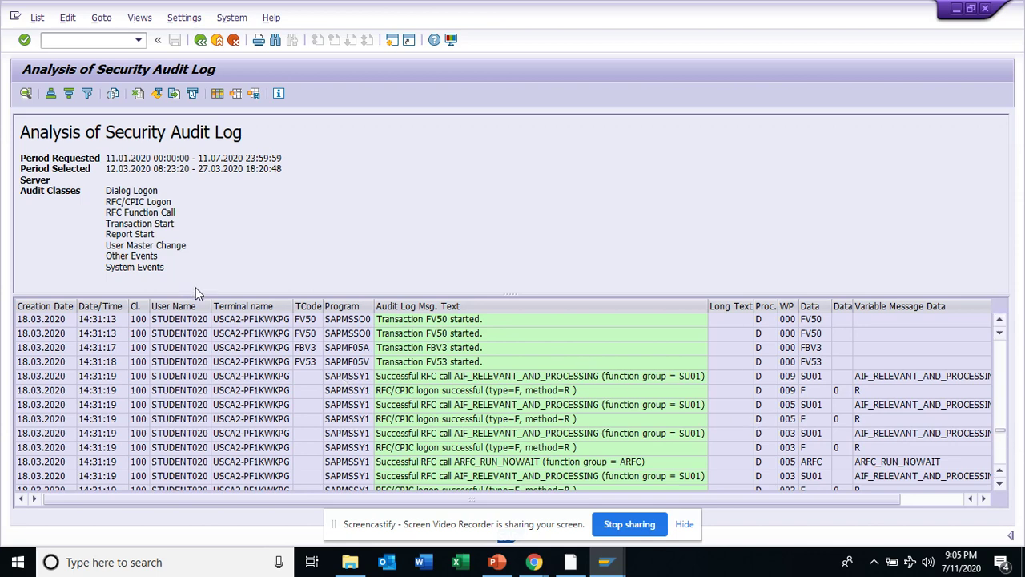
# Filter the User Name column to a single user picked from the value list.
pyautogui.click(190, 307)
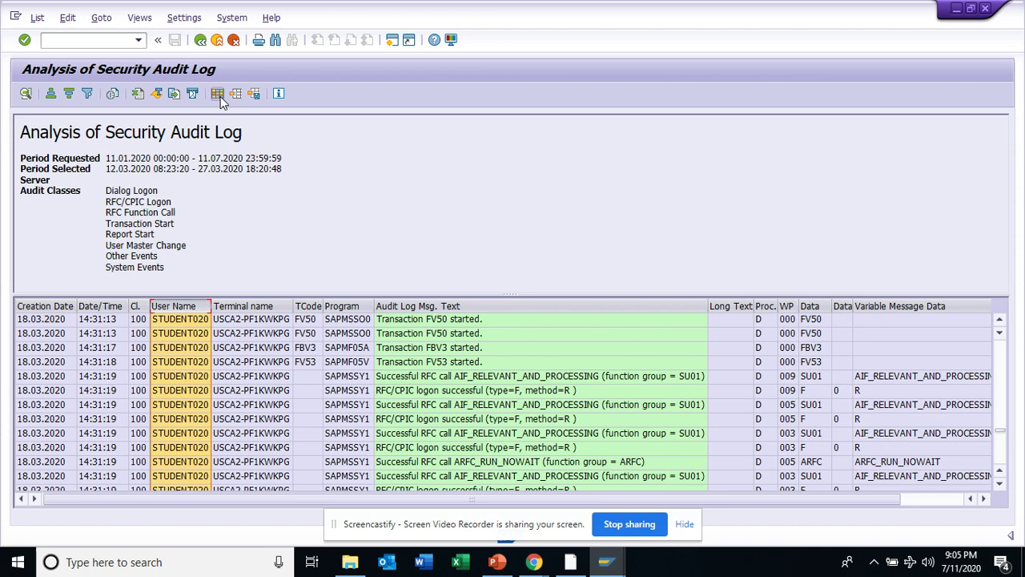
pyautogui.click(88, 93)
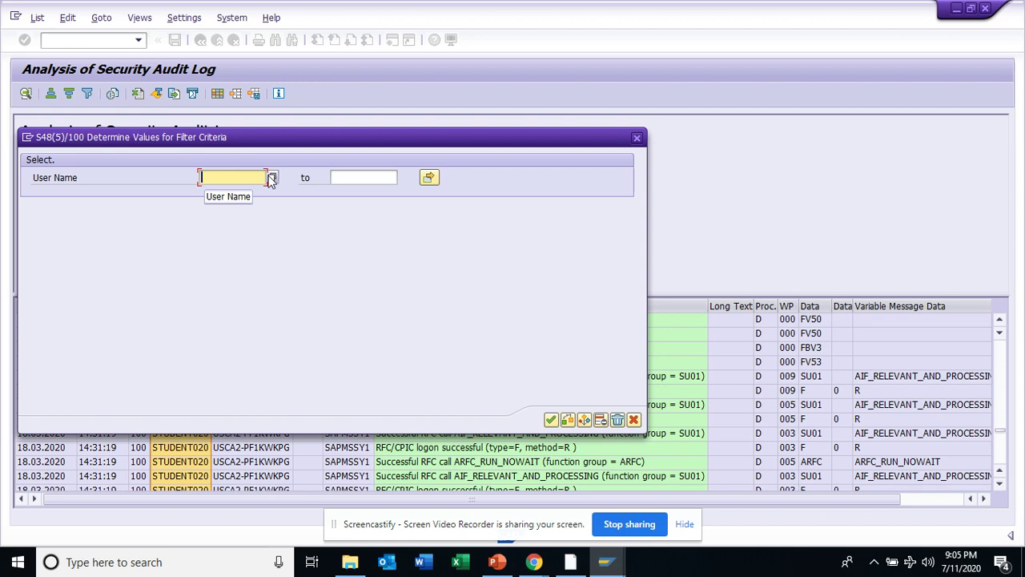
pyautogui.click(272, 178)
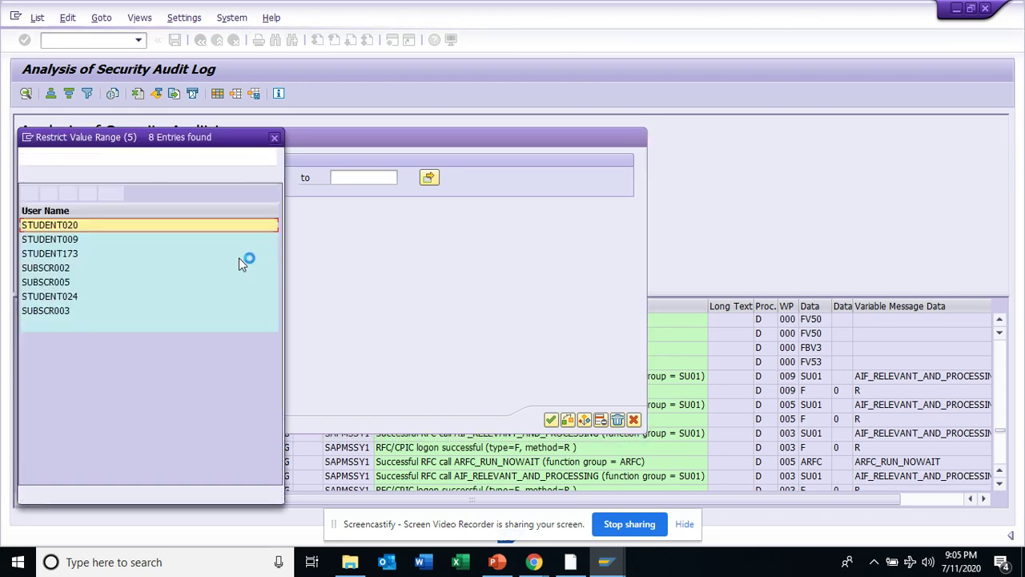
pyautogui.doubleClick(78, 239)
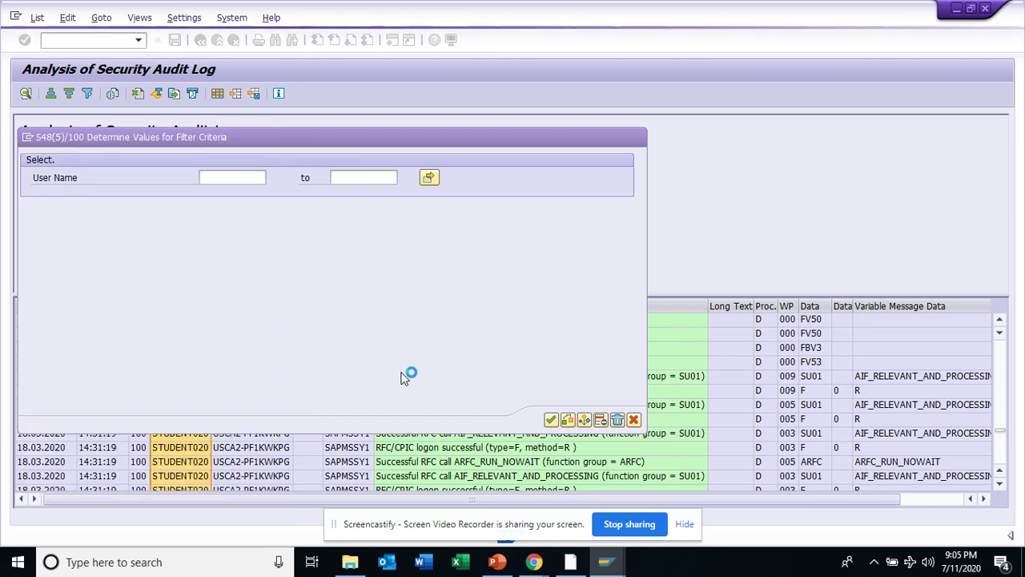
pyautogui.click(551, 421)
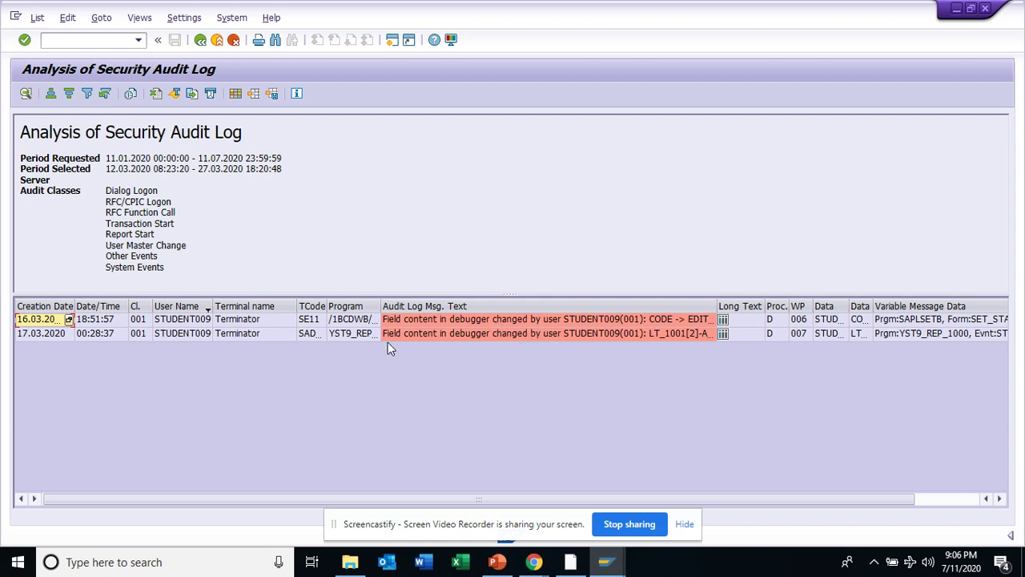
# Remove the user filter and filter the TCode column to PFTC instead.
pyautogui.click(189, 305)
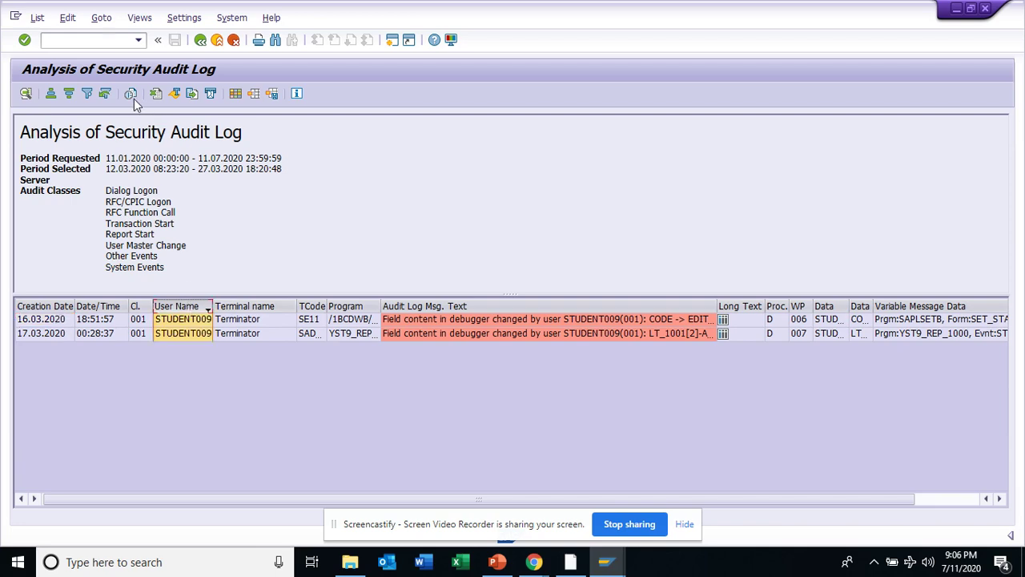
pyautogui.click(107, 94)
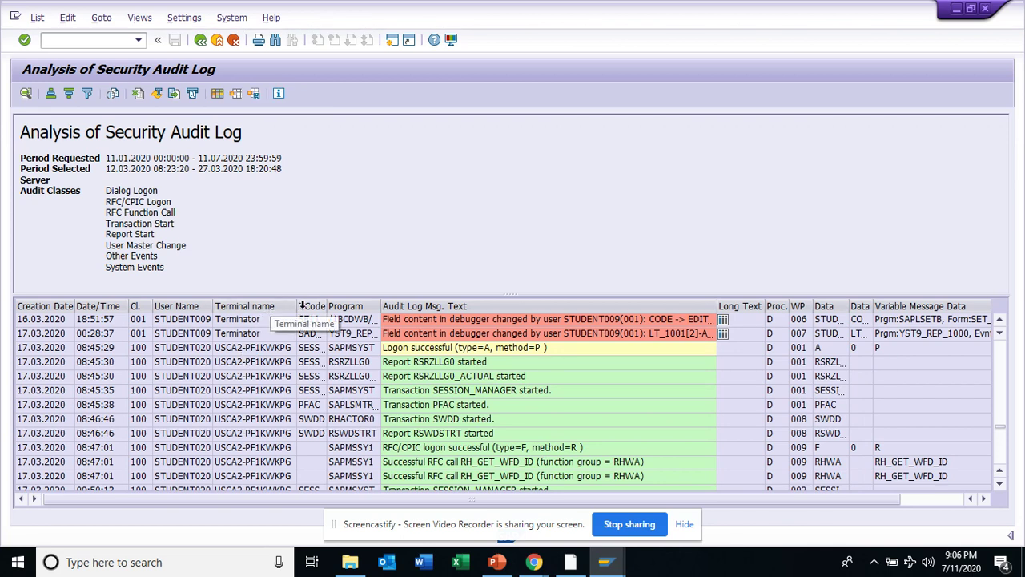
pyautogui.click(312, 305)
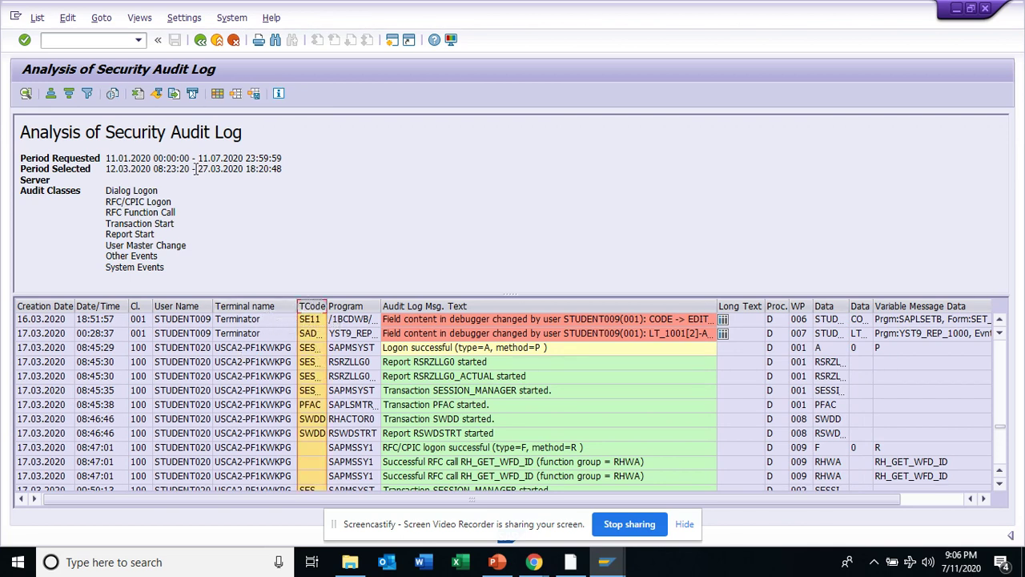
pyautogui.click(87, 93)
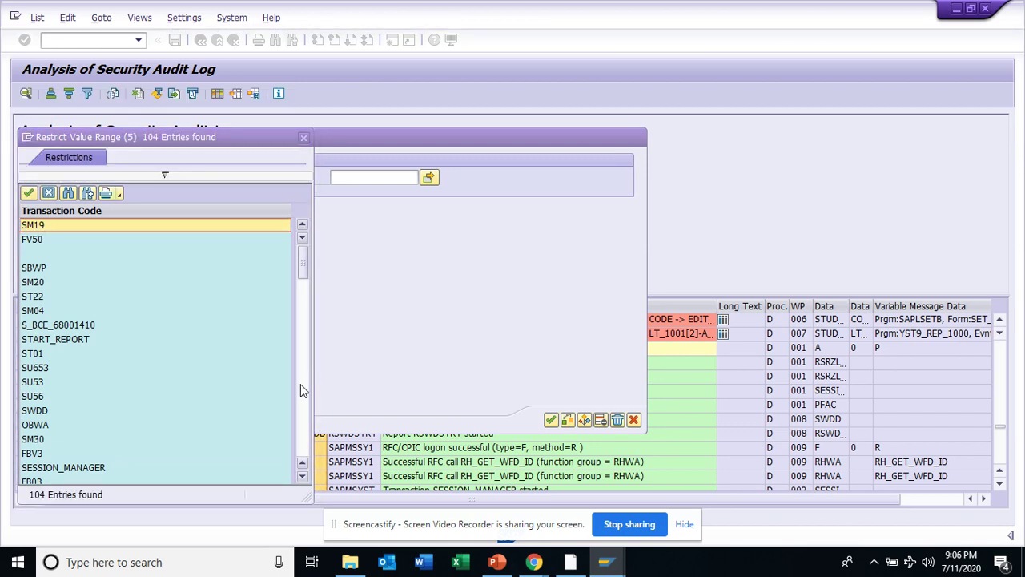
pyautogui.click(300, 384)
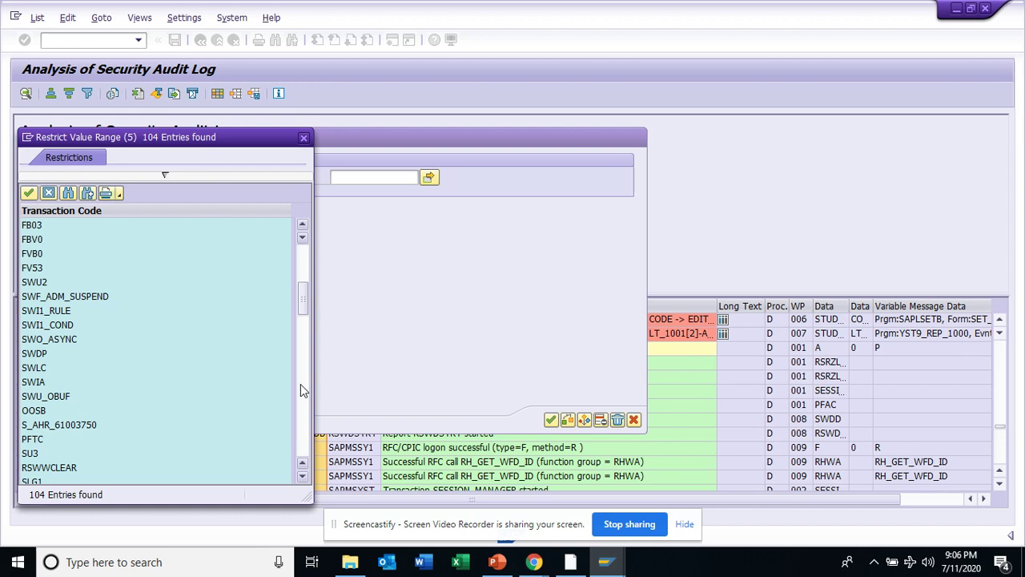
pyautogui.doubleClick(37, 440)
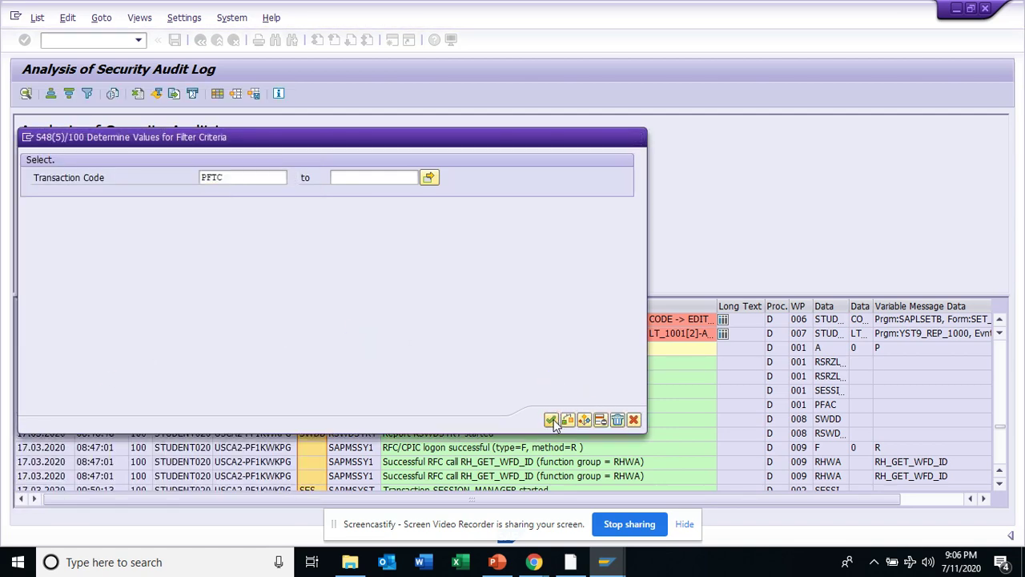
pyautogui.press('Return')
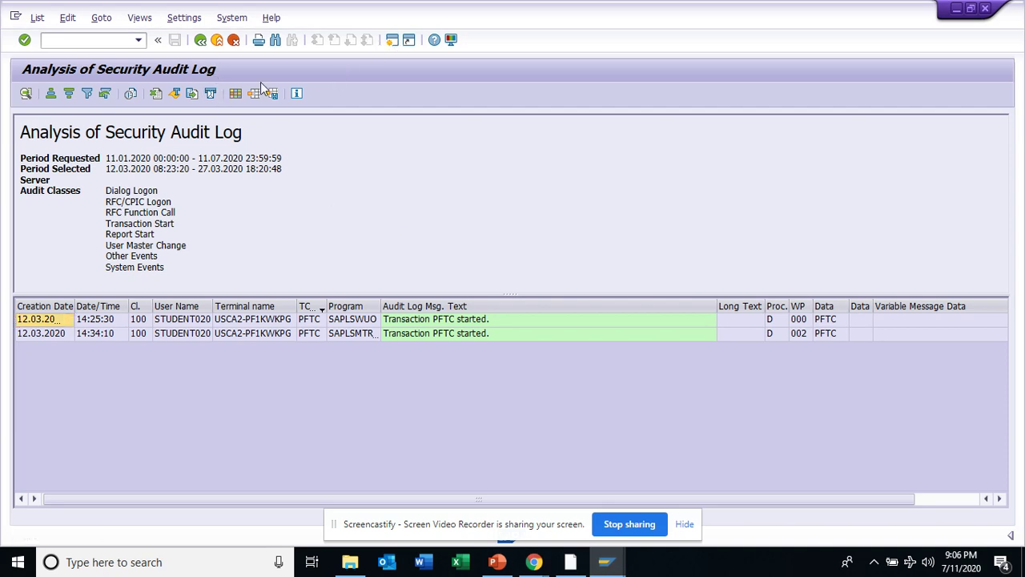
# Leave the audit log and start SE37, continuing past the debugger breakpoint.
pyautogui.hotkey('shift', 'F3')
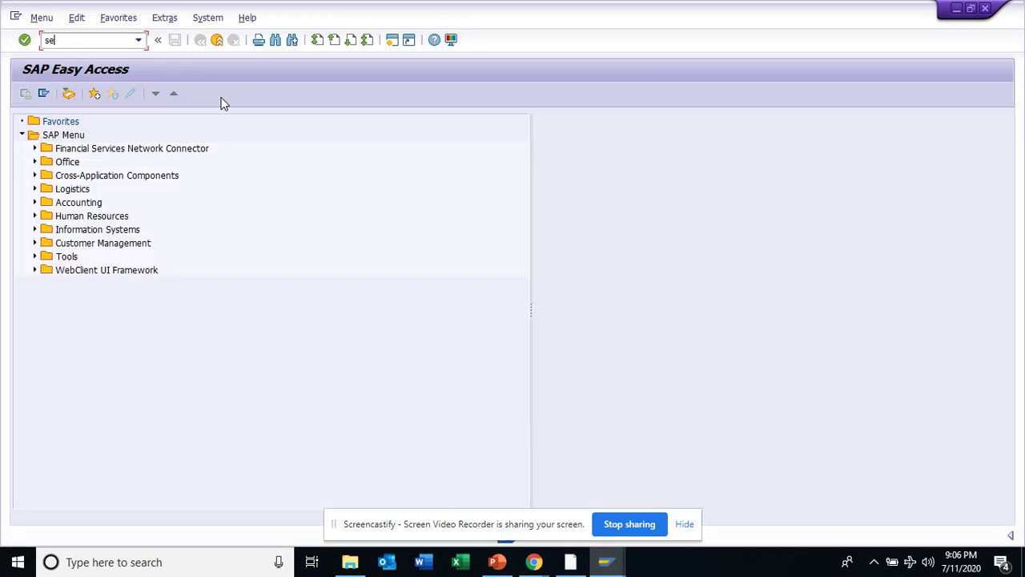
pyautogui.press('Return')
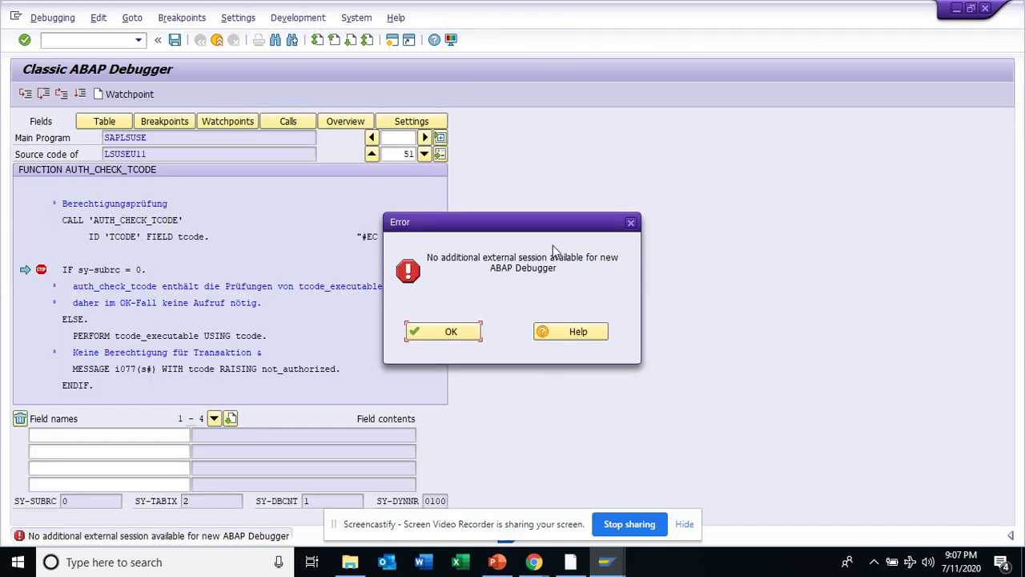
pyautogui.click(469, 332)
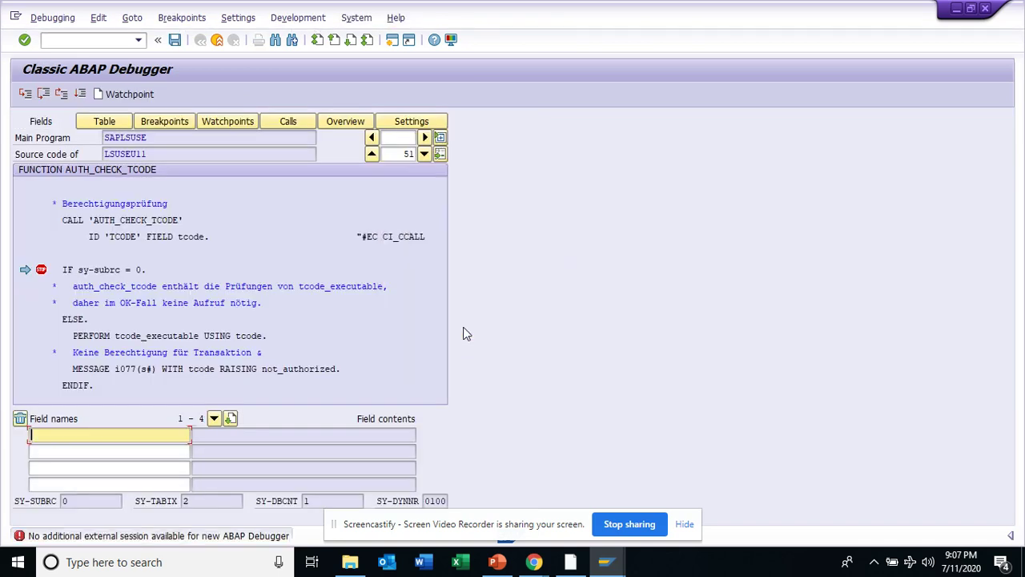
pyautogui.doubleClick(90, 269)
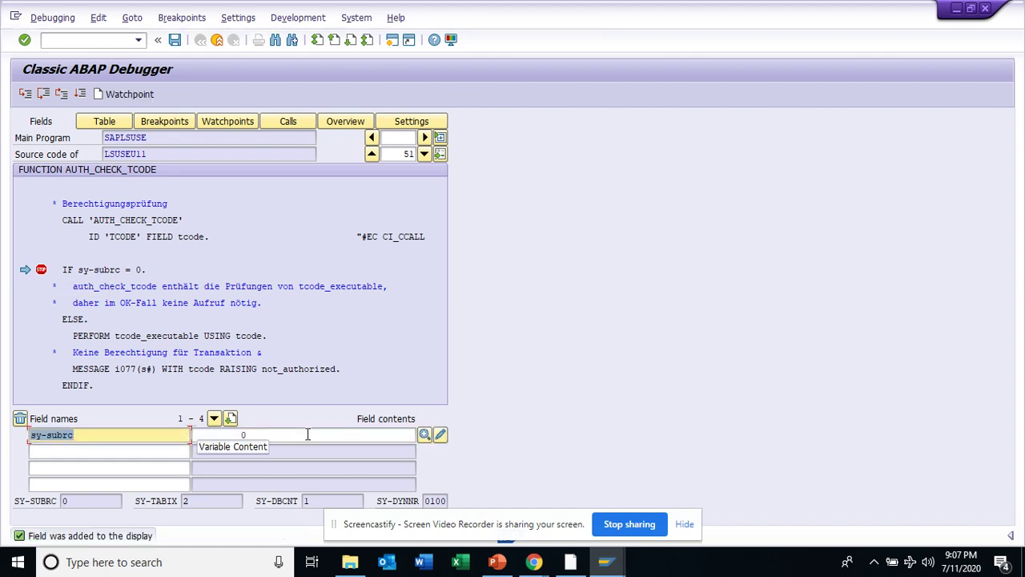
pyautogui.click(80, 94)
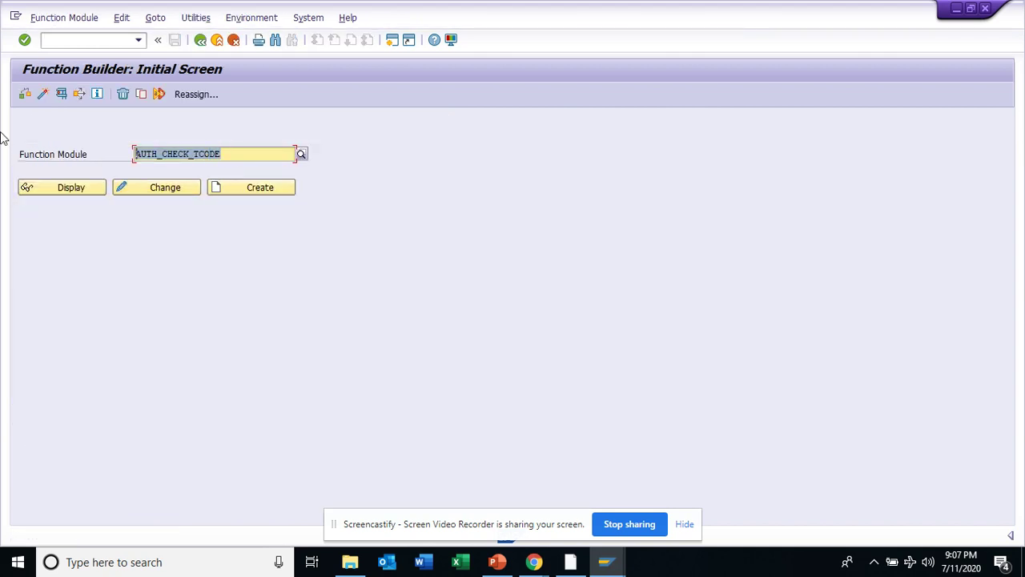
# Search for function modules matching rsau*read* and close the result list.
pyautogui.write('rsa')
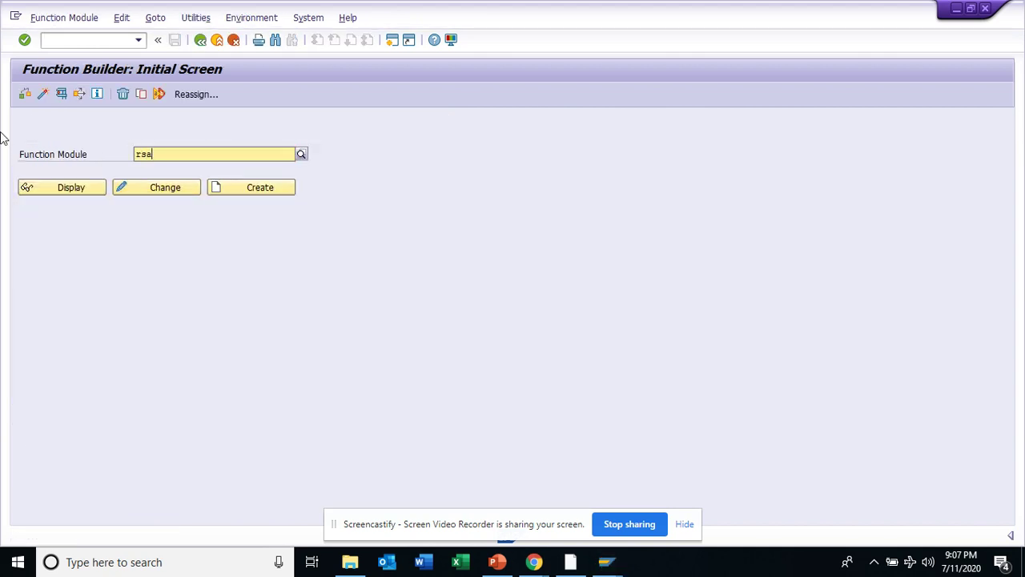
pyautogui.write('u*read/')
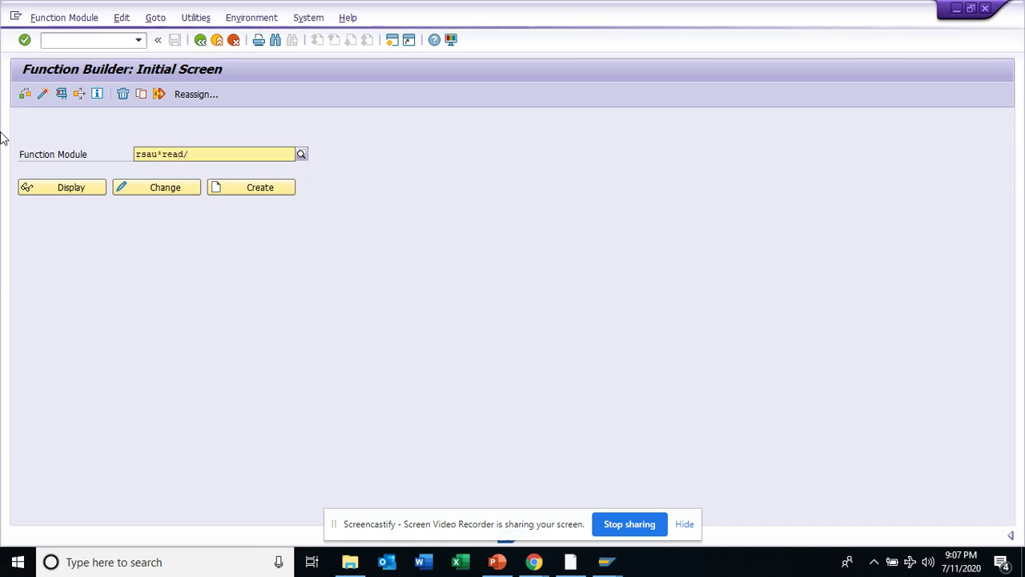
pyautogui.press('BackSpace')
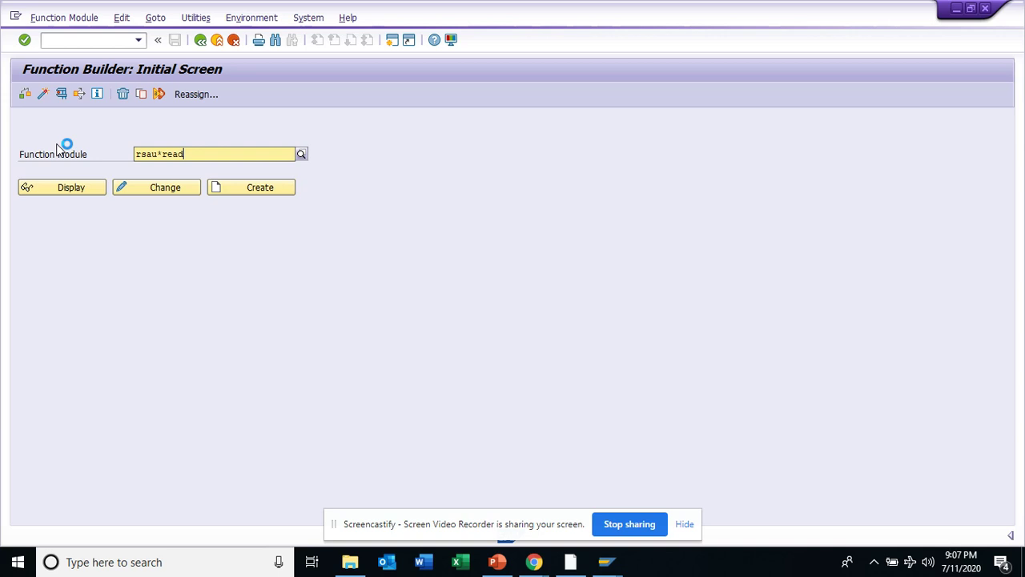
pyautogui.write('*')
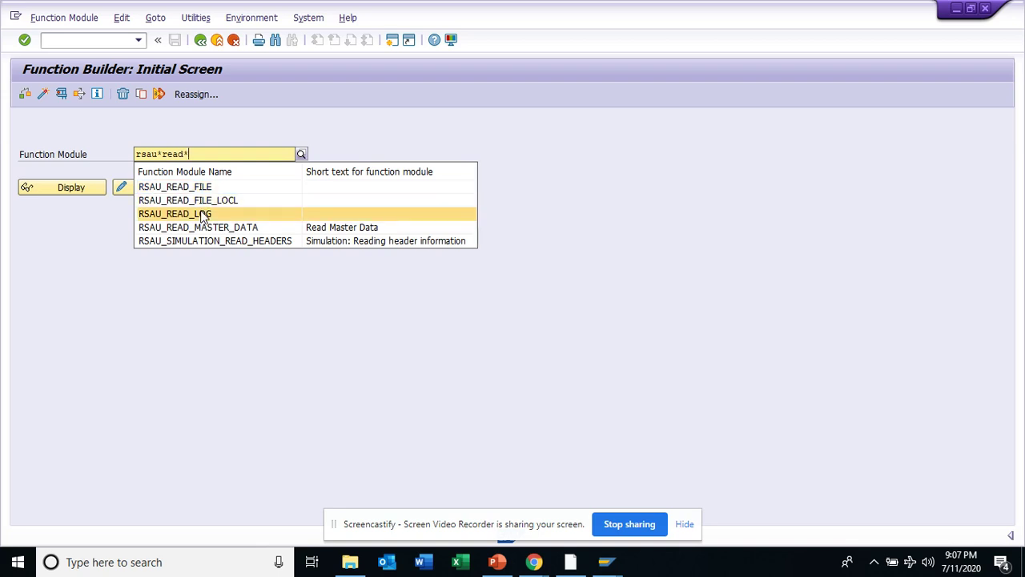
pyautogui.click(239, 384)
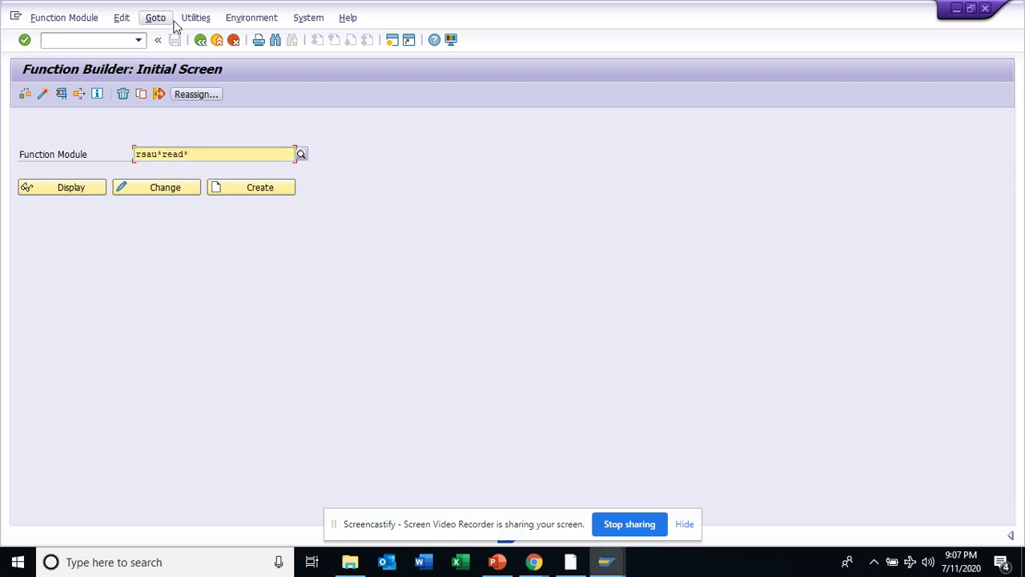
# Run /nsm21 and continue past the debugger to the system log selection screen.
pyautogui.click(112, 40)
pyautogui.write('/')
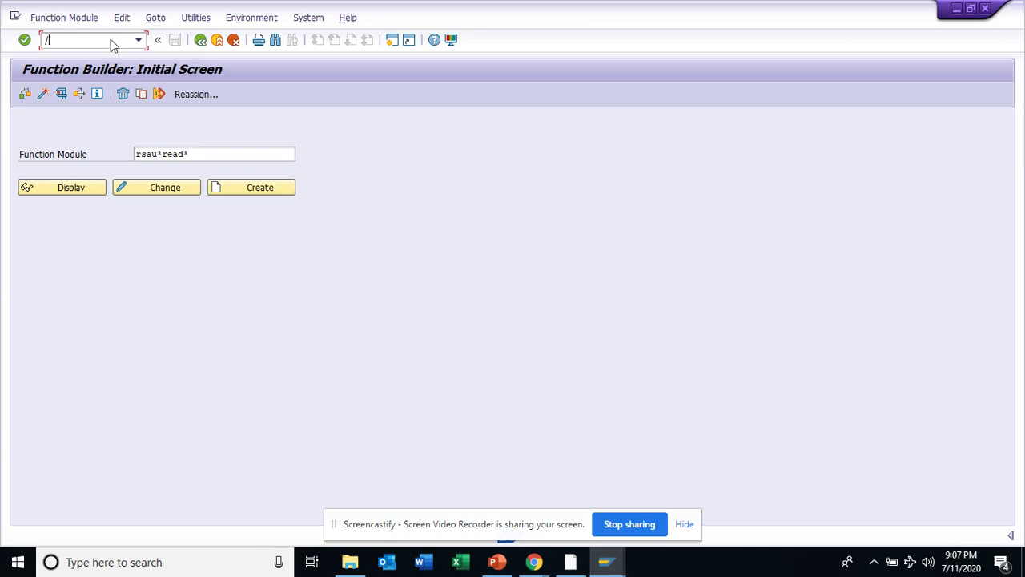
pyautogui.write('nsm21')
pyautogui.press('Return')
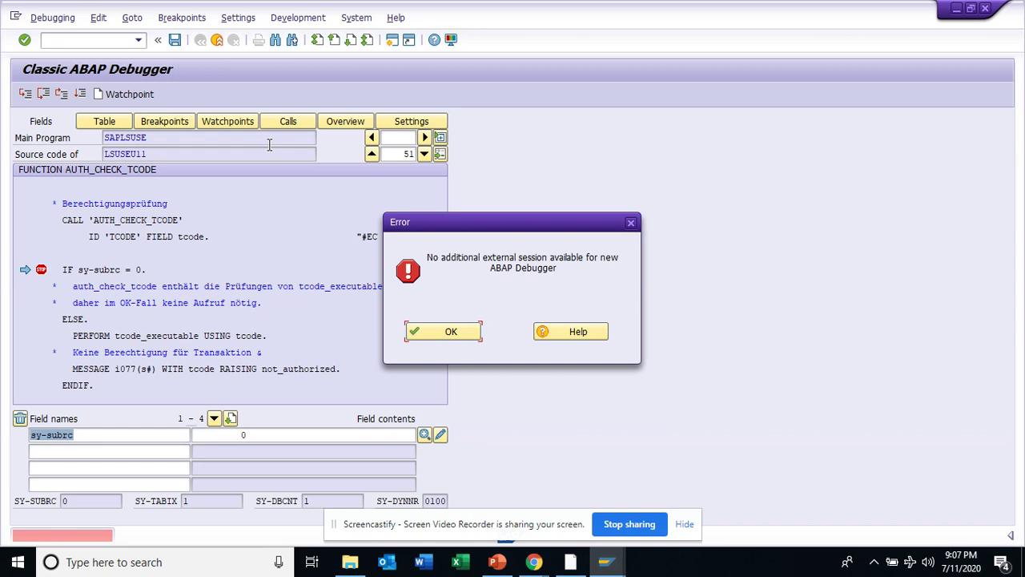
pyautogui.click(430, 330)
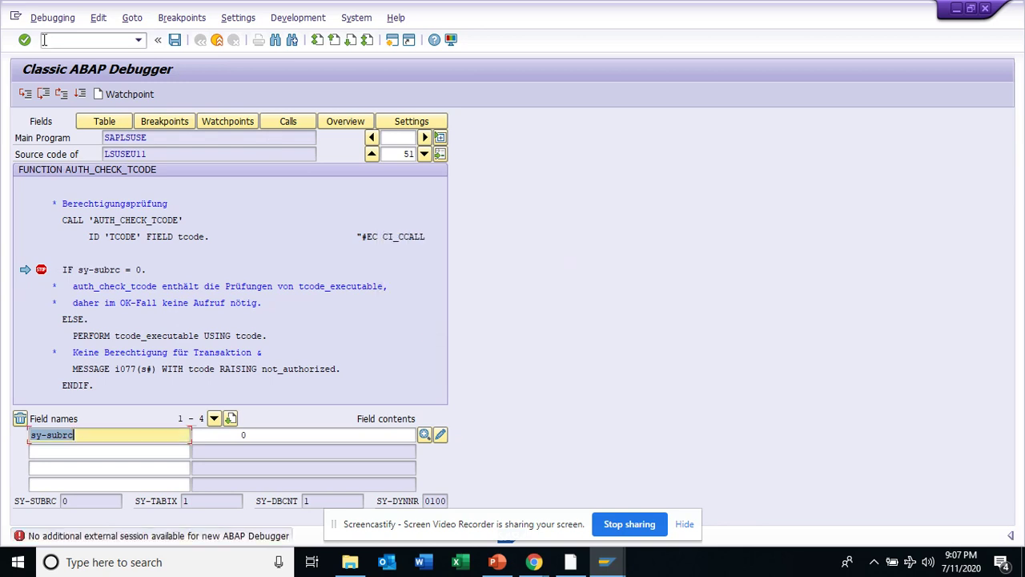
pyautogui.click(80, 94)
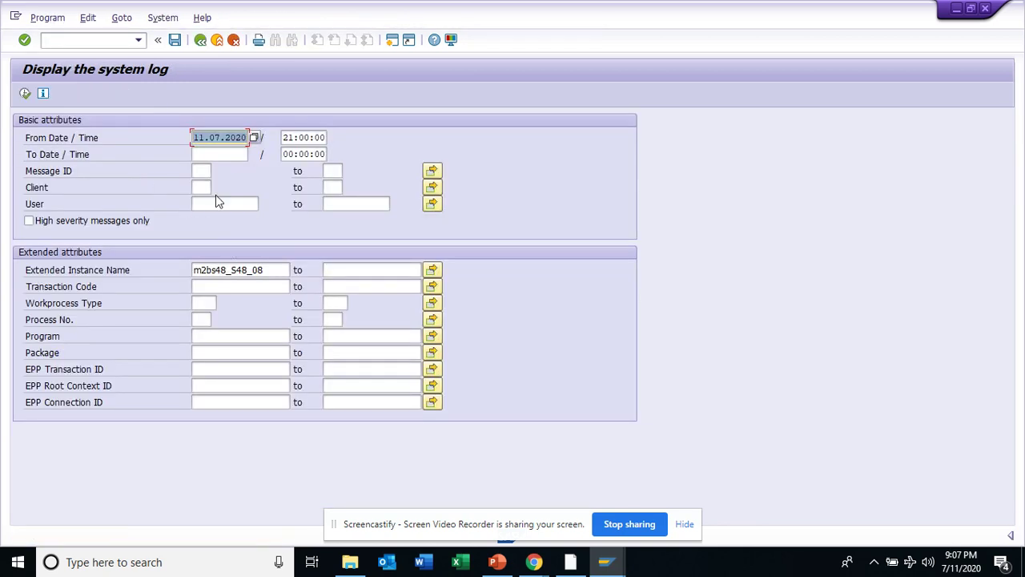
# Set To Date 11.07.2020 and times 00:00:00 to 23:00:00, then execute the report.
pyautogui.click(217, 153)
pyautogui.click(253, 154)
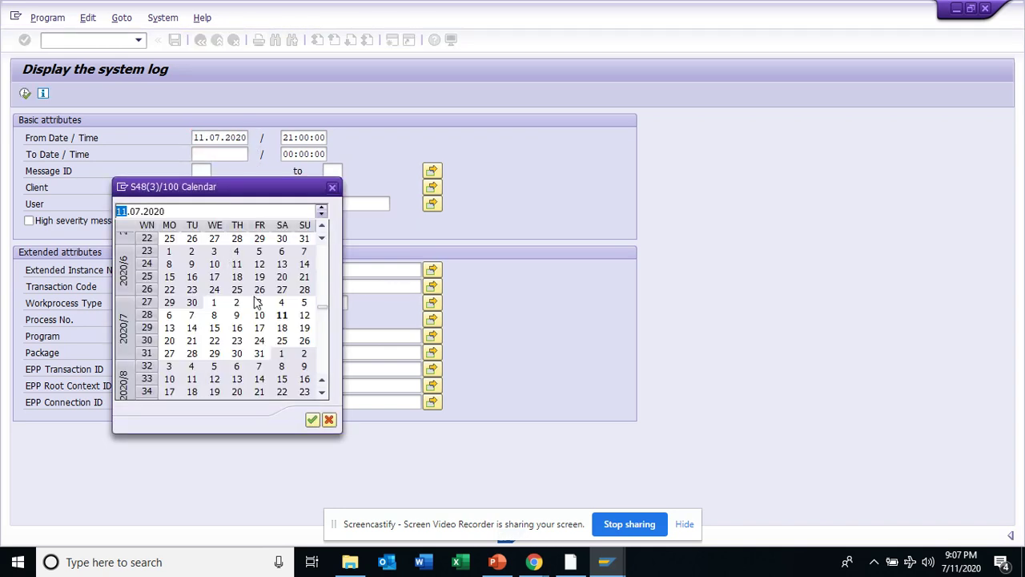
pyautogui.doubleClick(282, 316)
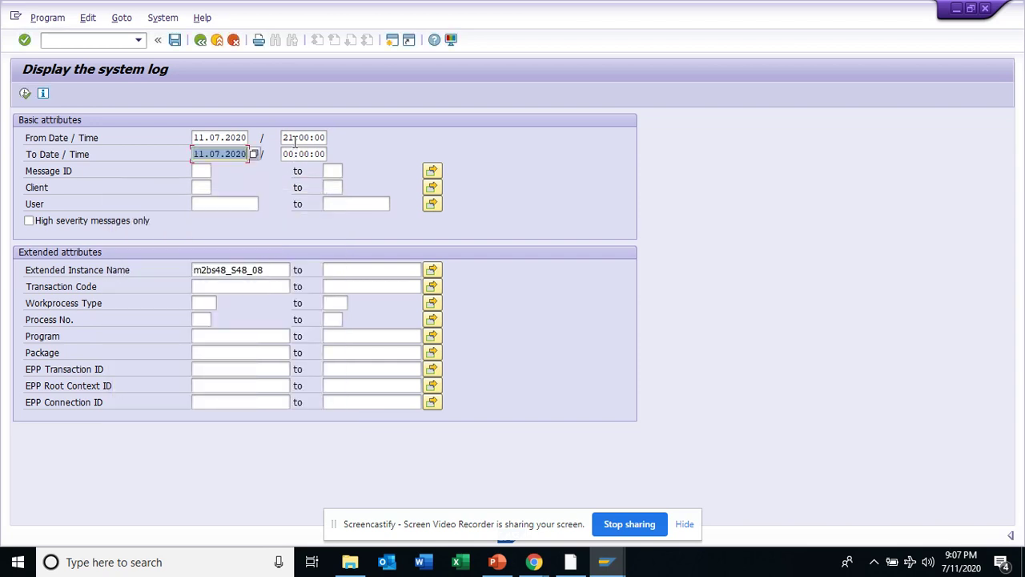
pyautogui.moveTo(294, 137); pyautogui.dragTo(247, 153)
pyautogui.write('00')
pyautogui.write('23')
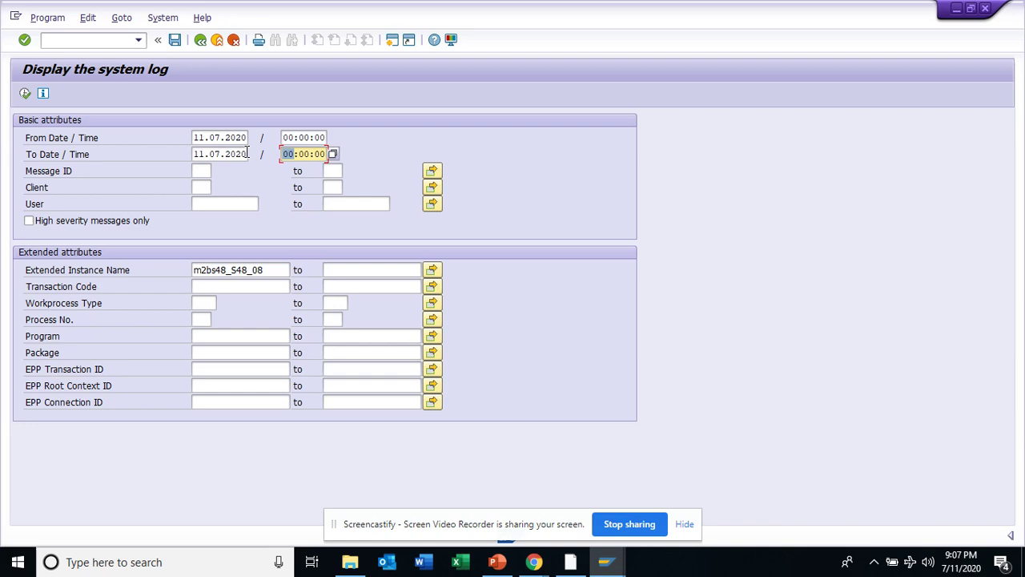
pyautogui.click(25, 93)
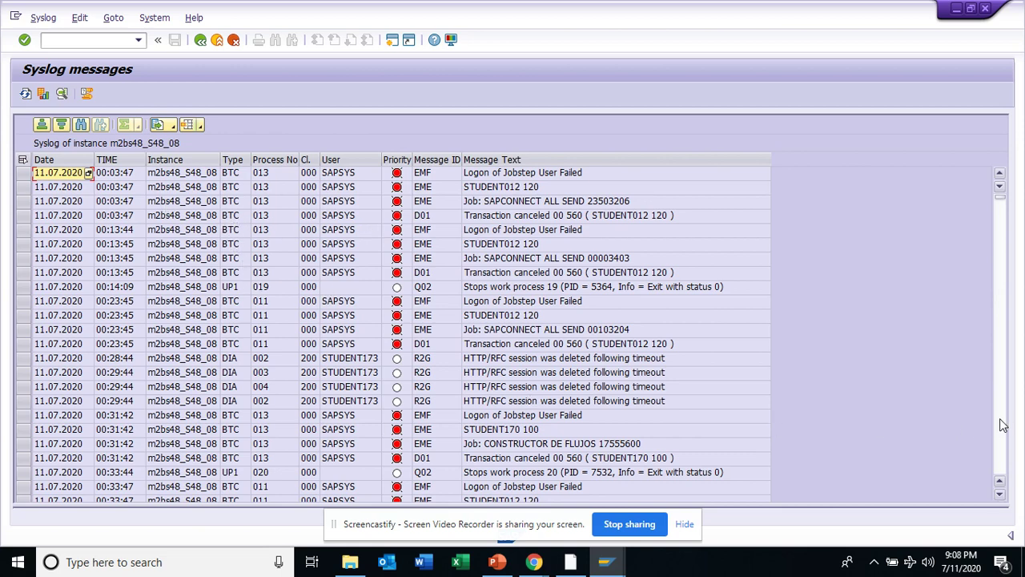
pyautogui.scroll(-12, 1000, 423)
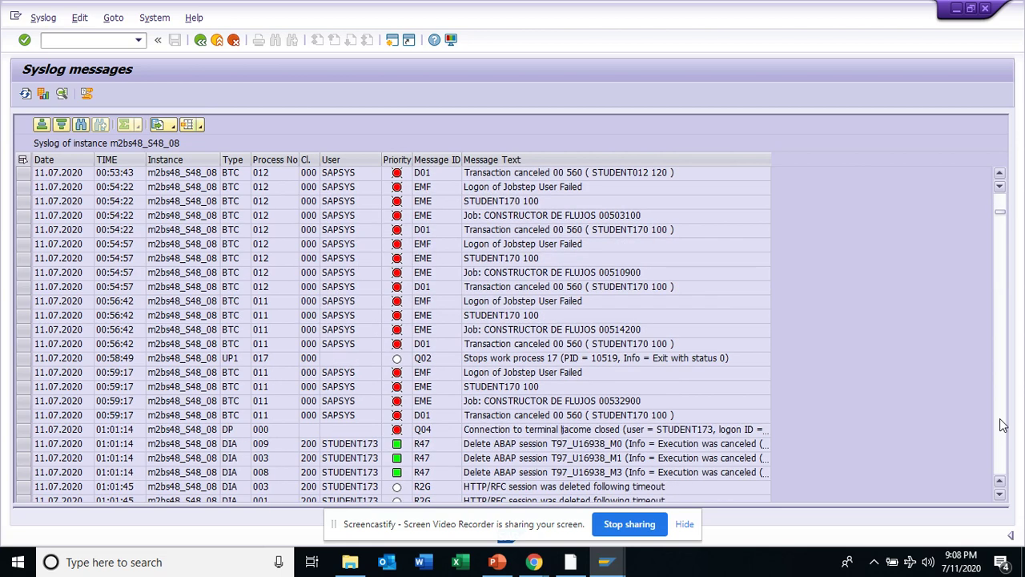
pyautogui.scroll(-8, 1004, 425)
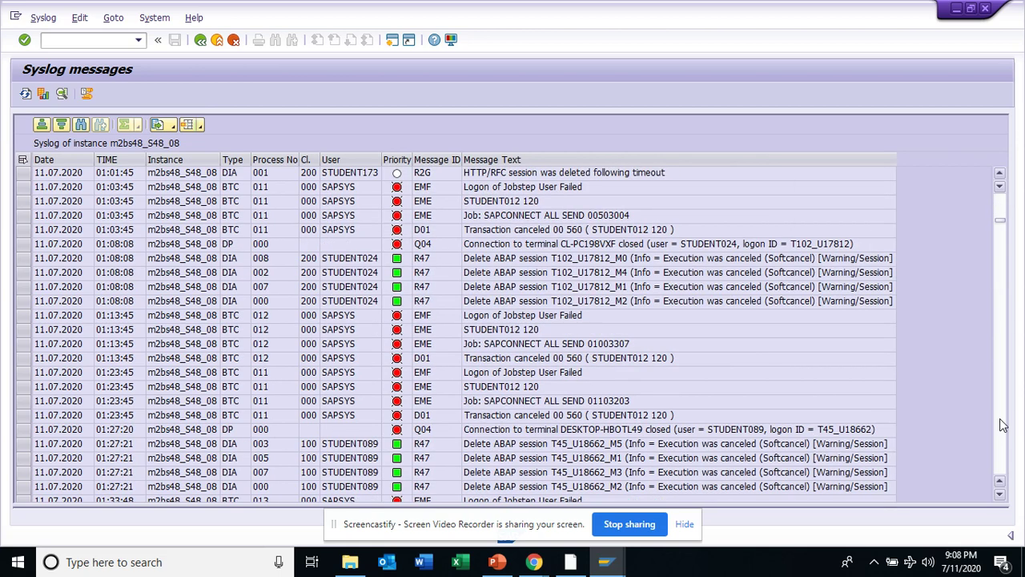